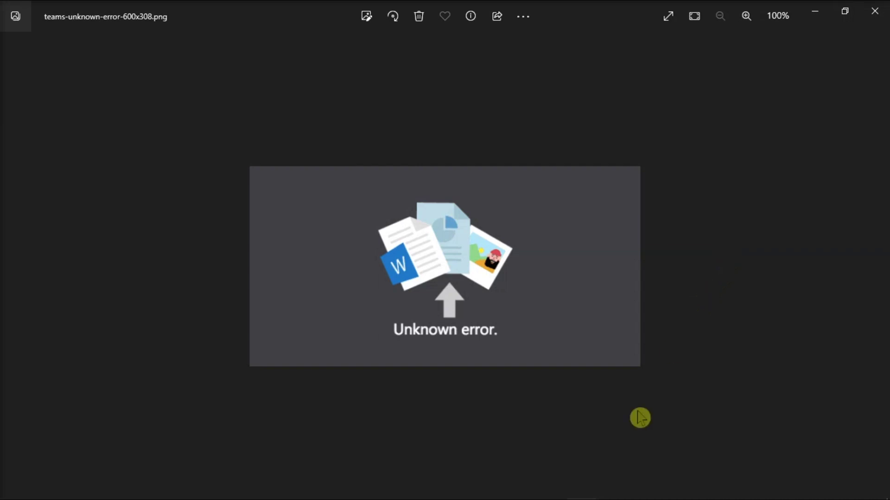
Show the Photos taskbar previews of the Teams error screenshot and OpenSharePointSite.png.
left_click(581, 490)
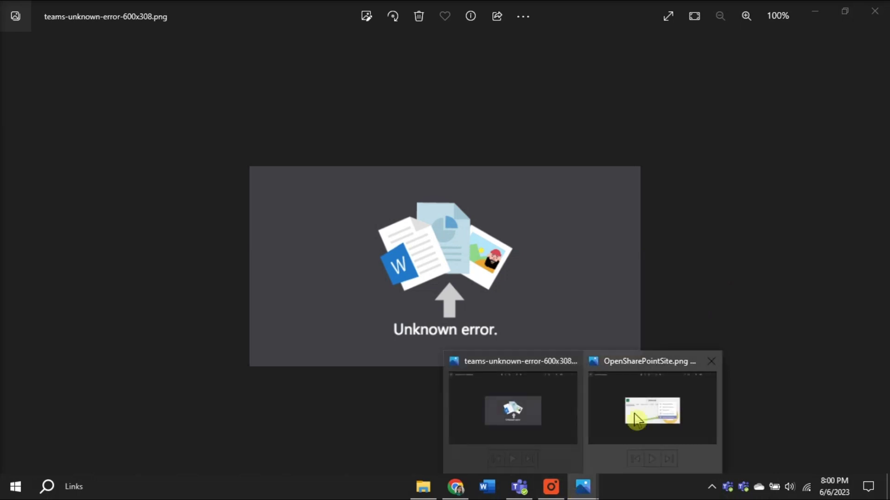
View the Teams unknown-error screenshot, then switch to Microsoft Teams showing Sample Team.
left_click(637, 418)
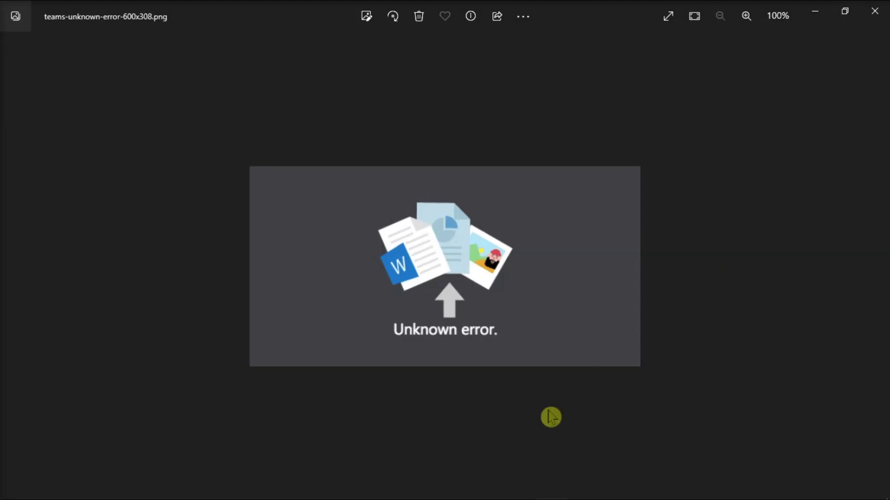
left_click(520, 486)
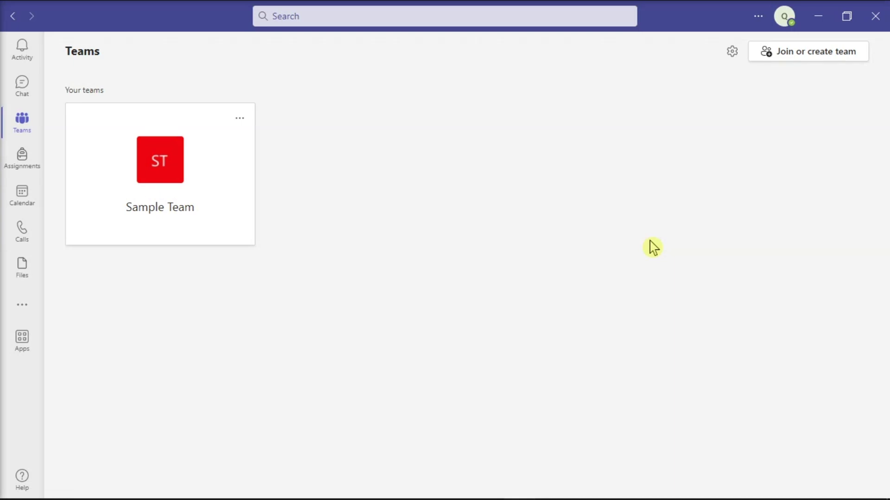
End the unresponsive Outlook, Word and Chrome tasks in Task Manager, returning to Teams.
right_click(357, 487)
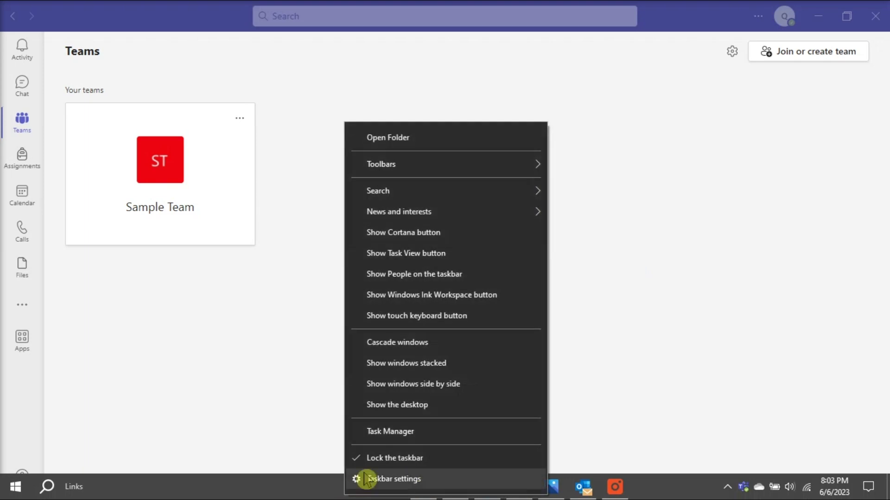
left_click(397, 432)
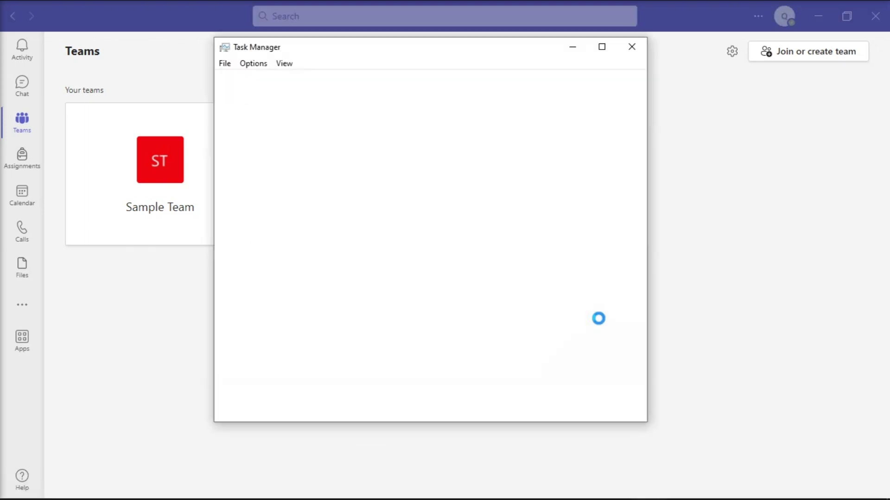
left_click(342, 182)
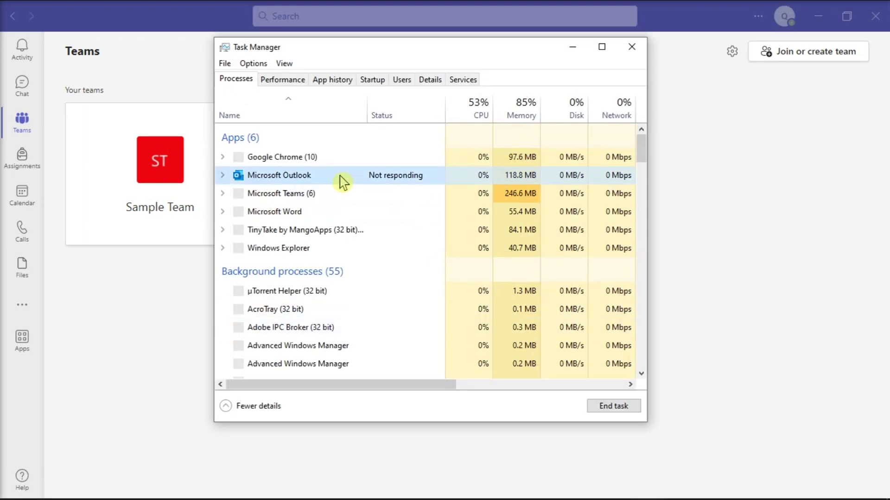
left_click(609, 410)
left_click(626, 408)
left_click(629, 409)
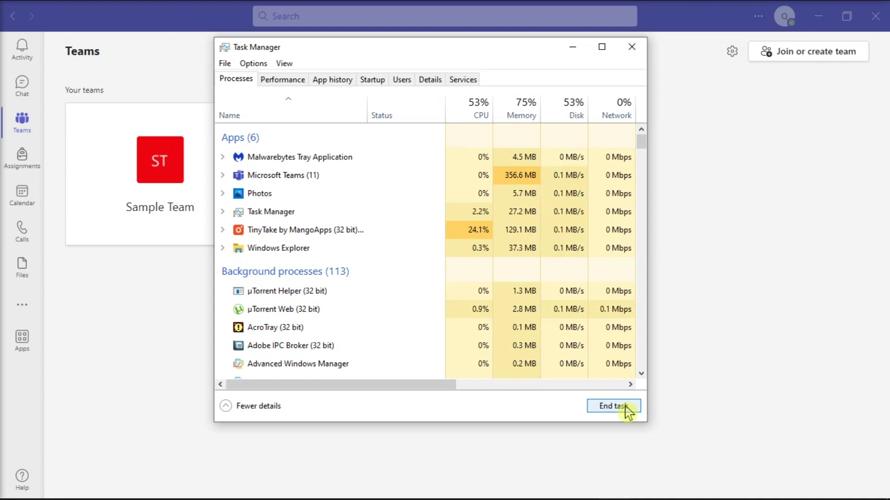
left_click(788, 294)
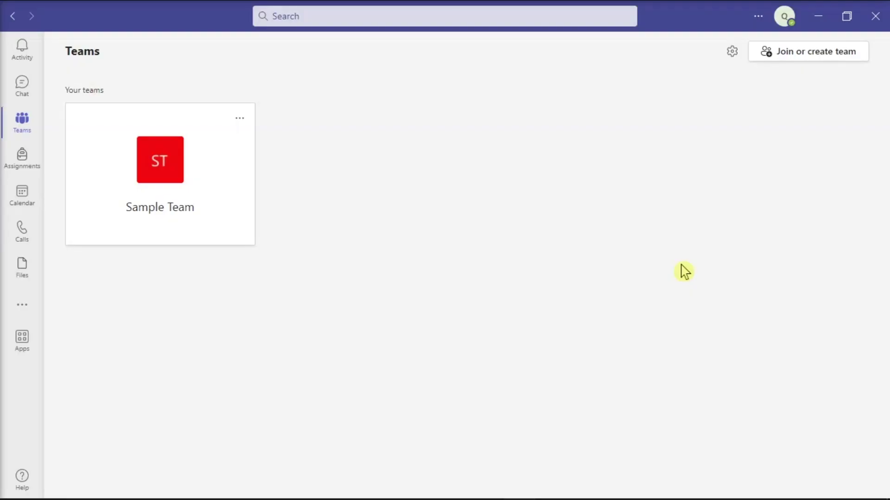
Search Windows for 'programs and features' and open Apps & features.
key("super+s")
type("PR")
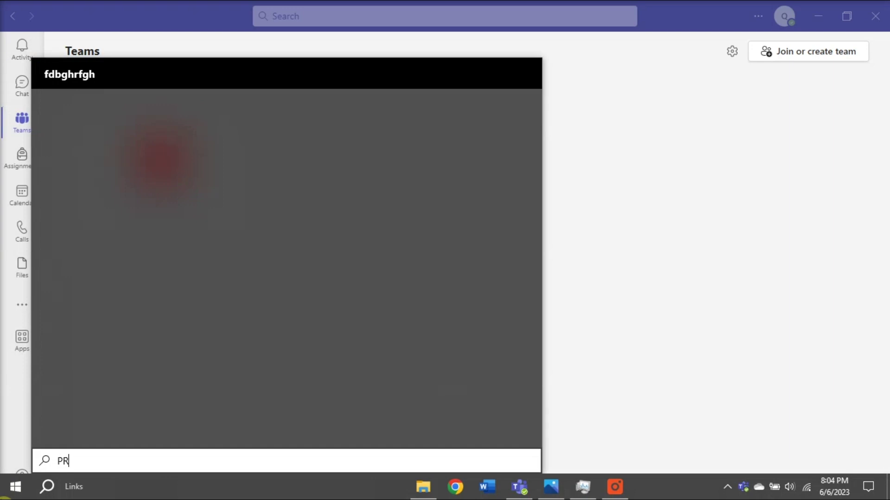
type("OGRAMS AND FEATURE")
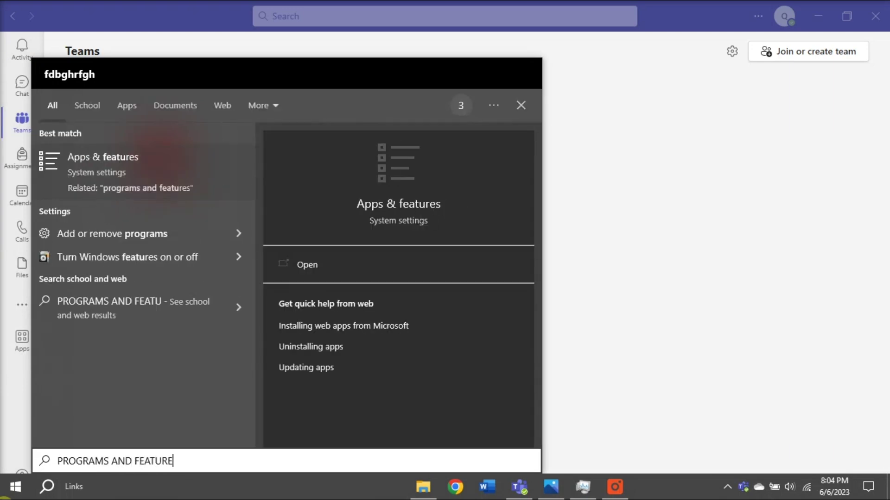
type("S")
left_click(171, 193)
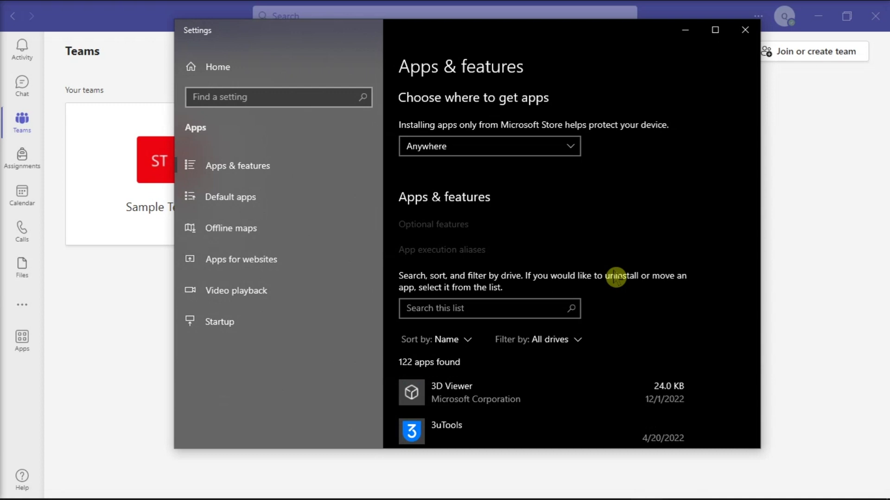
scroll(616, 277, "down", 2)
scroll(616, 277, "down", 5)
scroll(616, 277, "down", 5)
scroll(616, 277, "down", 1)
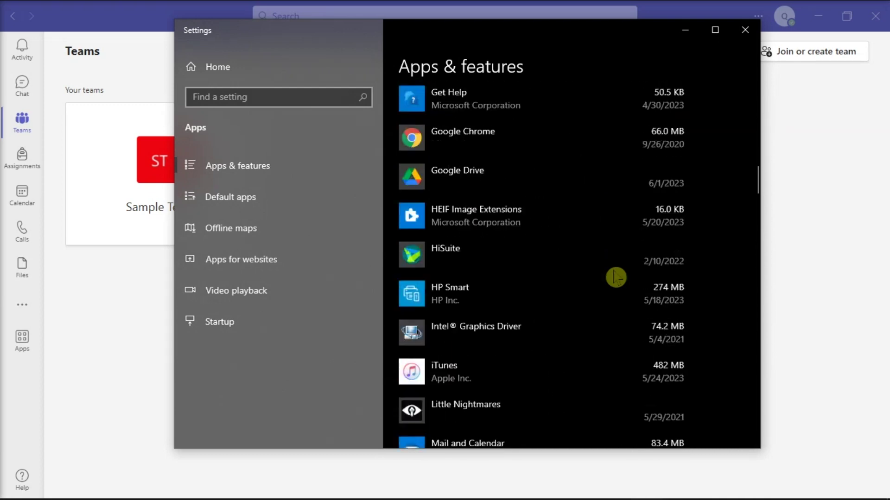
scroll(616, 278, "down", 3)
scroll(616, 278, "down", 4)
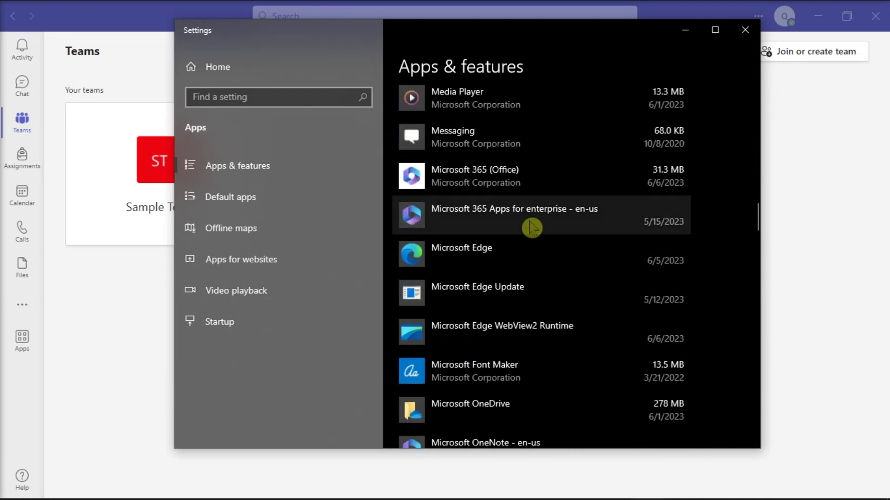
Modify Microsoft 365 Apps for enterprise and select Online Repair.
left_click(590, 227)
left_click(581, 274)
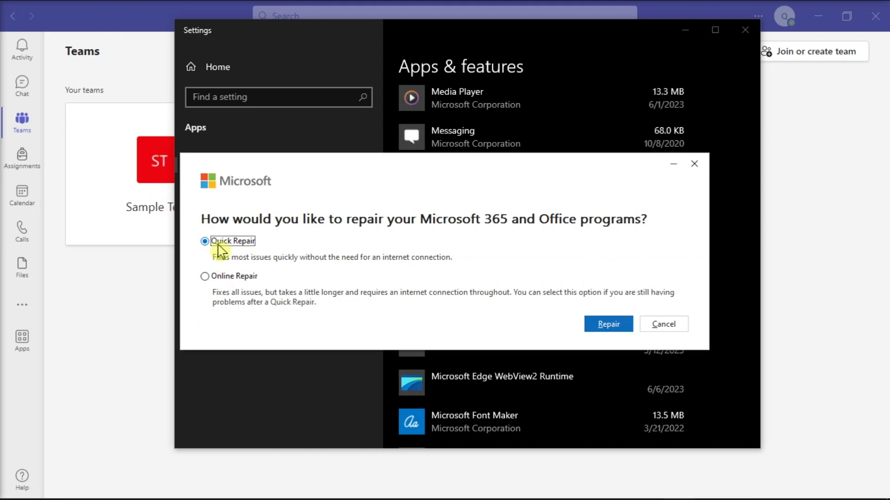
left_click(228, 278)
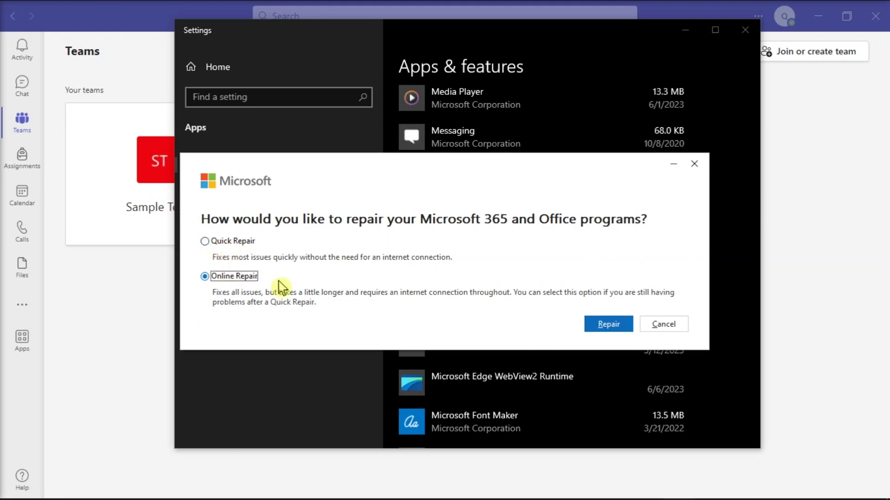